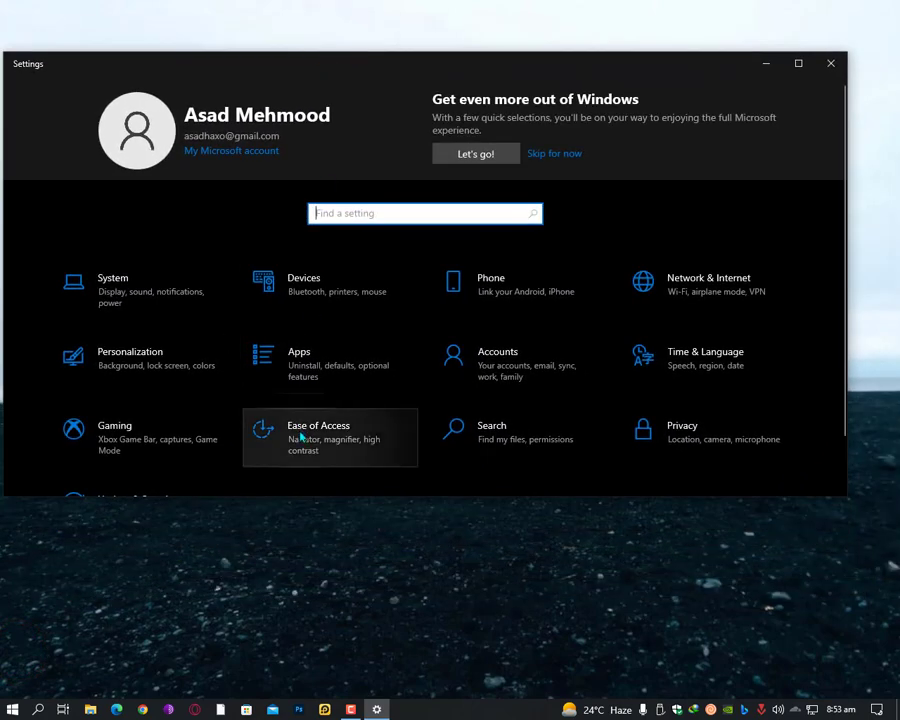
pyautogui.scroll(-1, 300, 435)
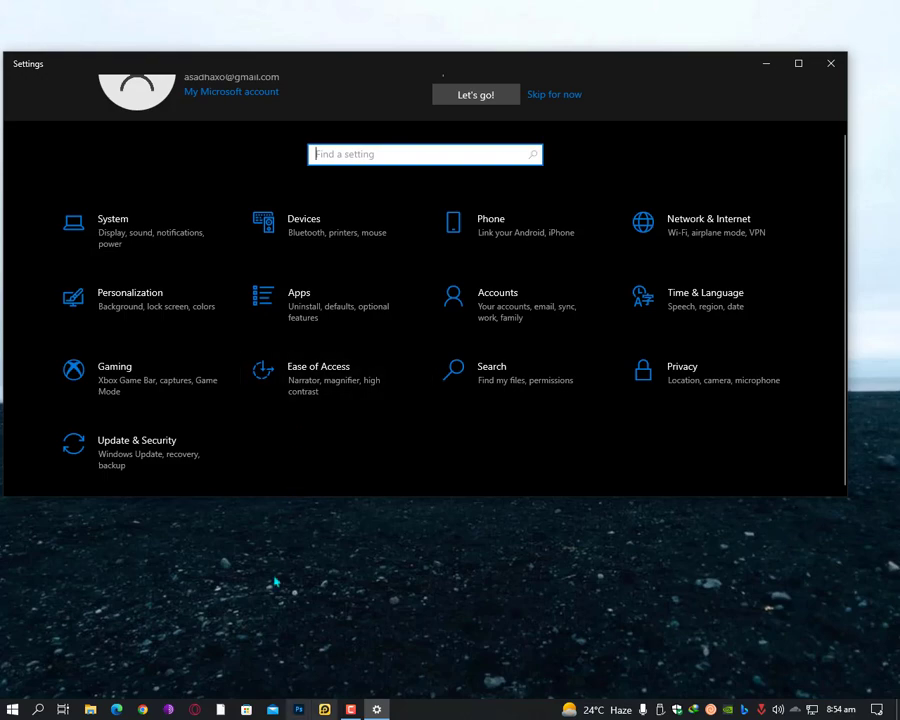
pyautogui.click(247, 709)
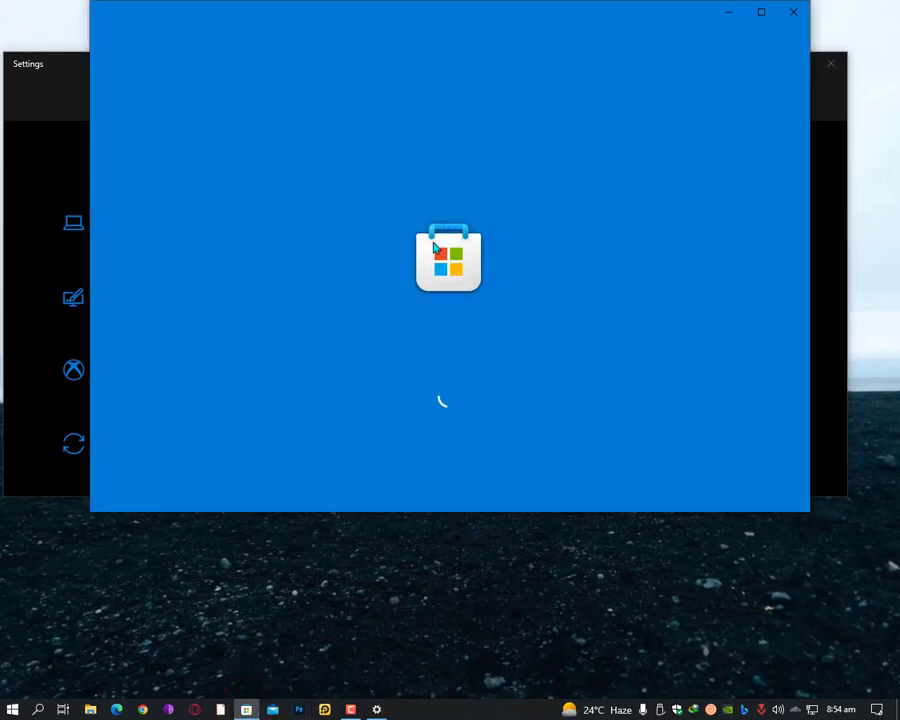
pyautogui.click(388, 268)
pyautogui.click(791, 13)
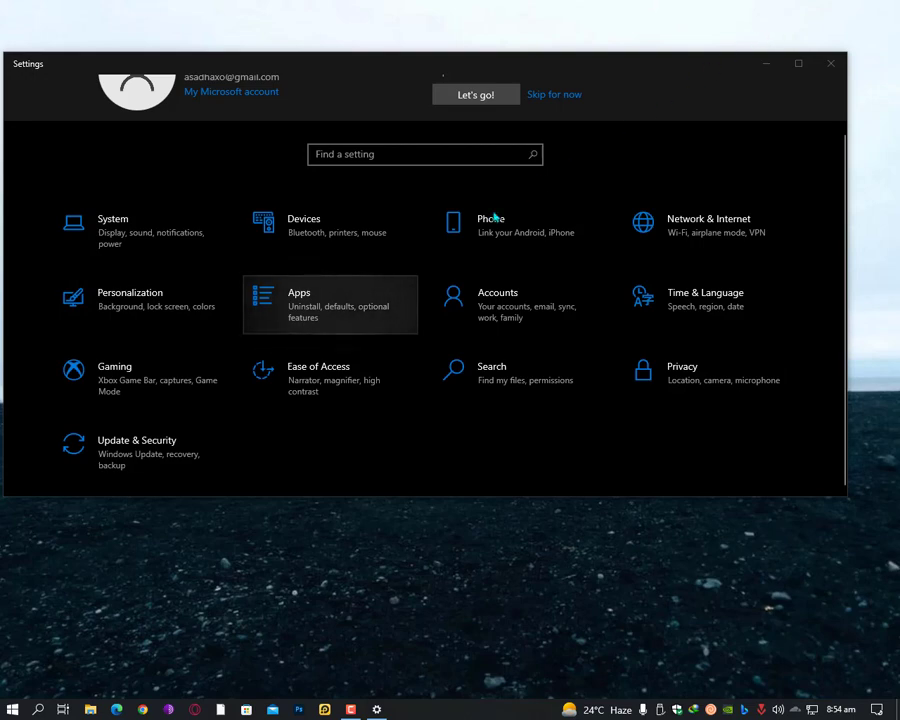
# Step: Open the Apps category in Settings at the Apps & features list of installed programs
pyautogui.click(356, 310)
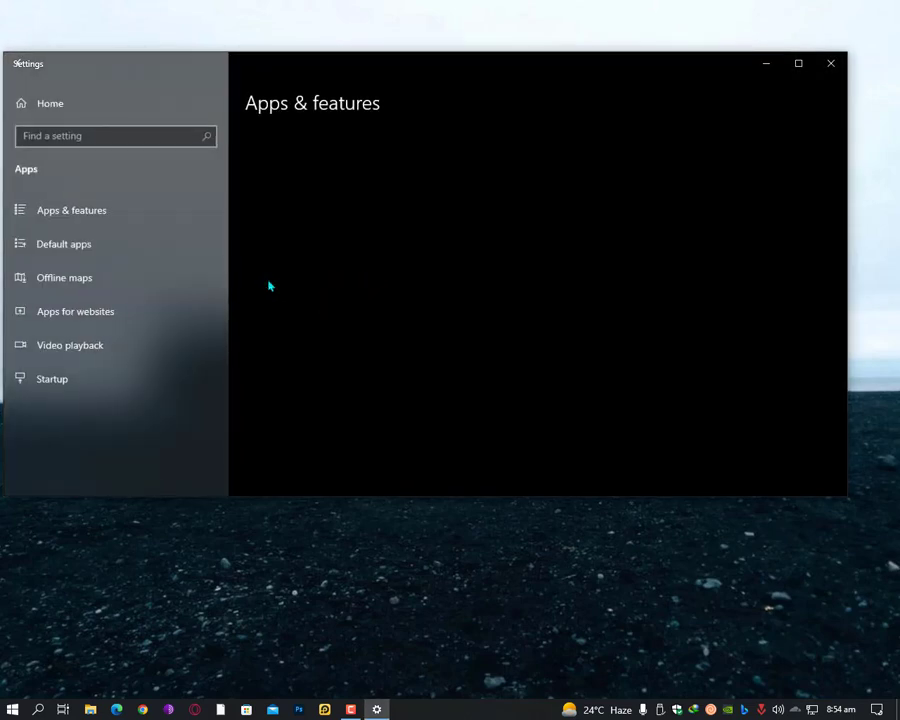
pyautogui.scroll(-3, 290, 290)
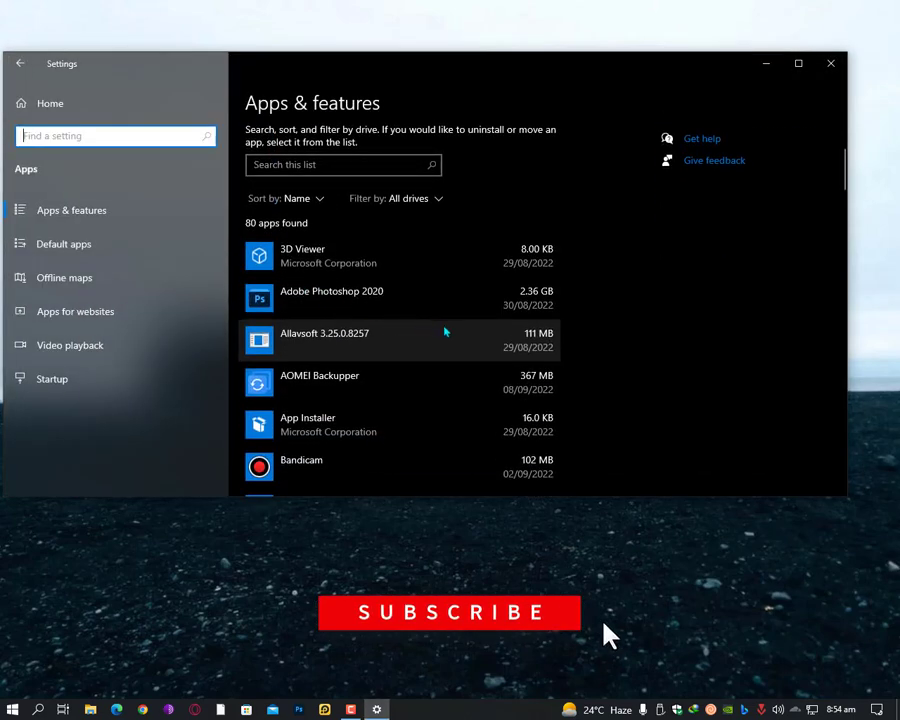
pyautogui.scroll(-3, 444, 328)
pyautogui.scroll(3, 442, 326)
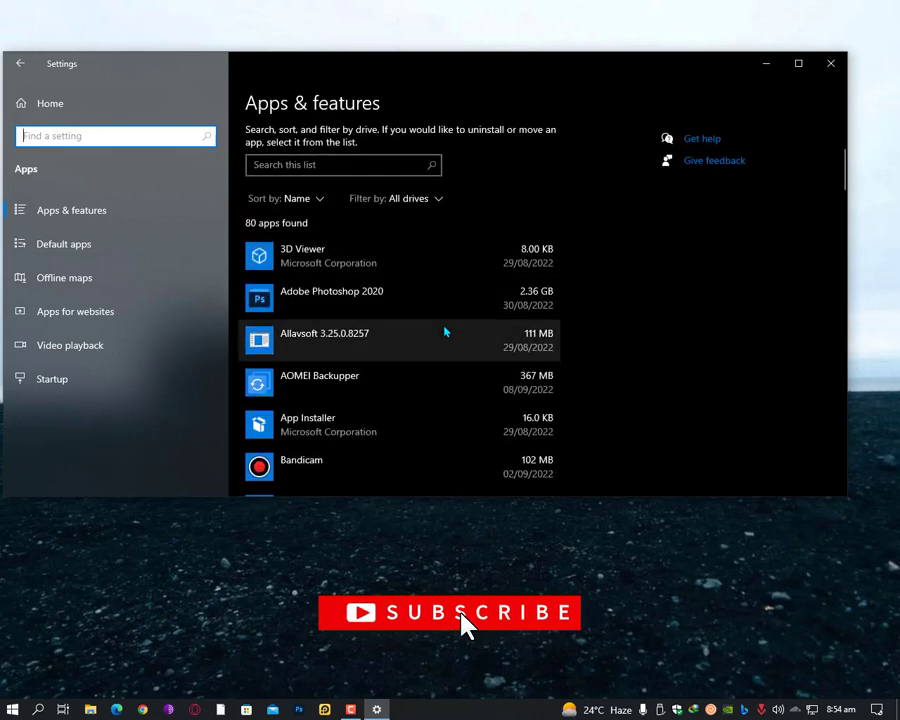
# Step: Look through the list of installed apps to see which programs are on the computer
pyautogui.scroll(-1, 448, 360)
pyautogui.scroll(-15, 458, 438)
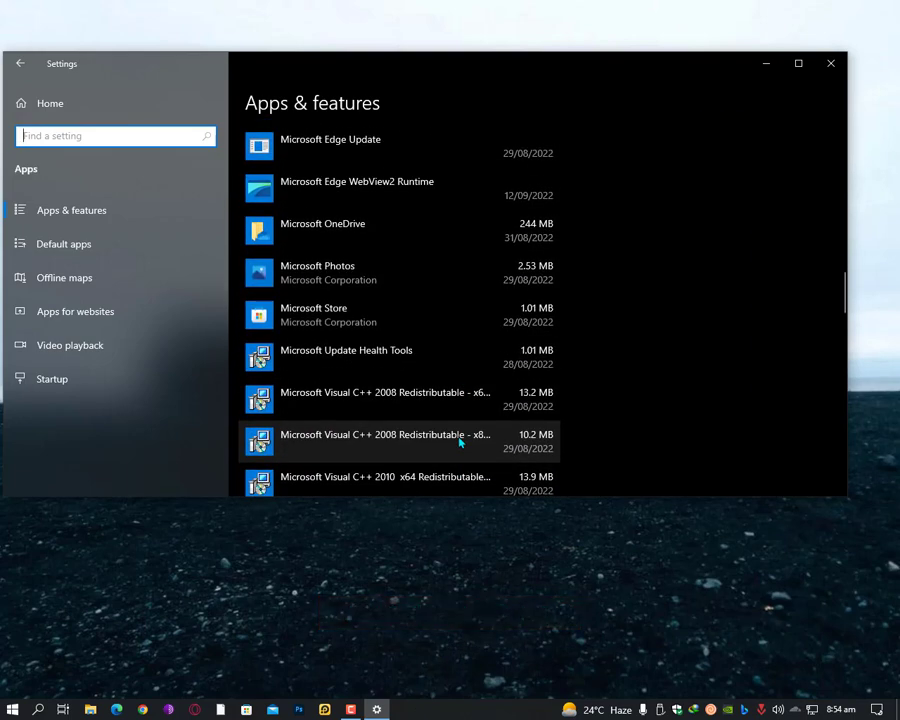
pyautogui.scroll(5, 458, 440)
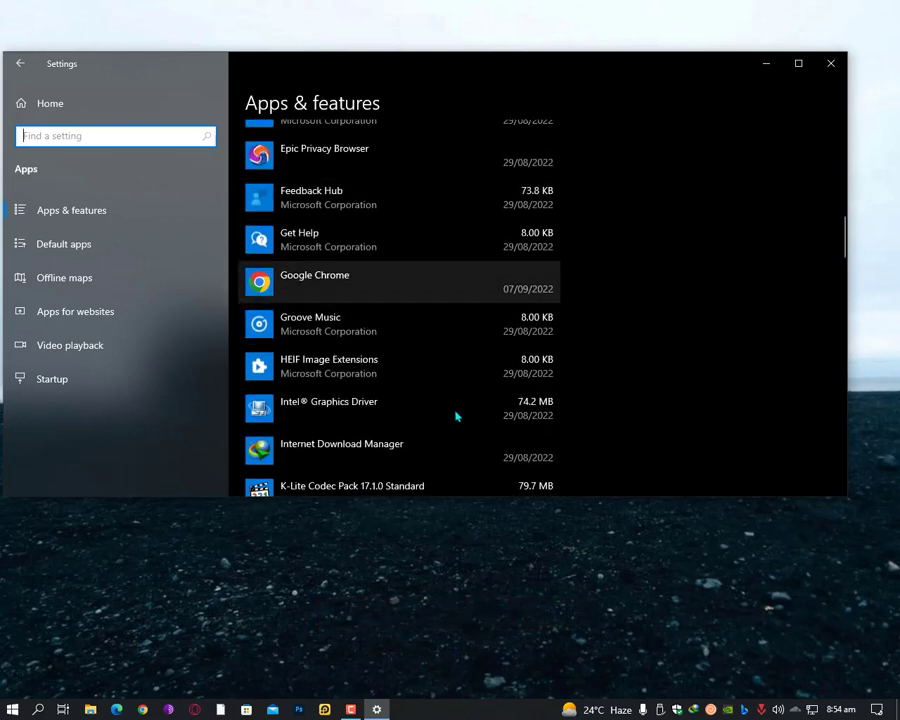
pyautogui.scroll(5, 456, 414)
pyautogui.scroll(1, 443, 312)
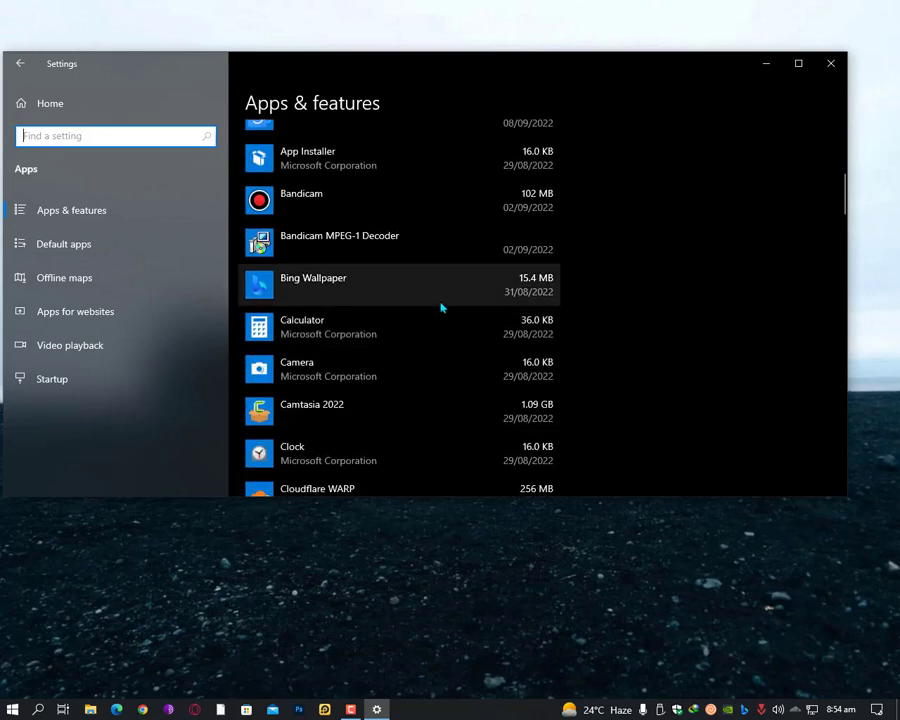
pyautogui.scroll(-3, 441, 308)
pyautogui.scroll(5, 441, 308)
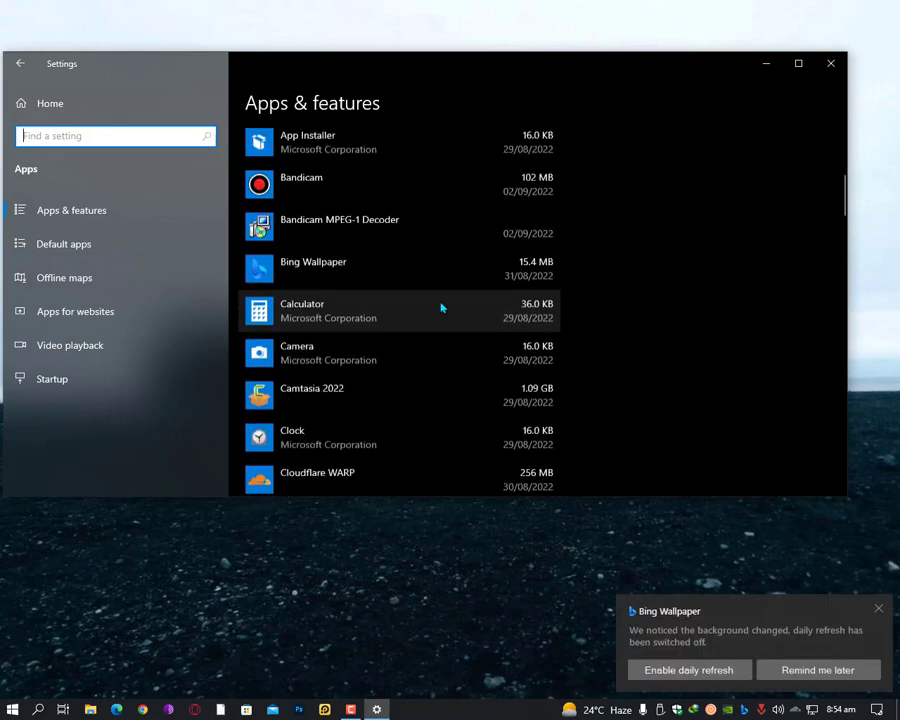
pyautogui.scroll(2, 440, 307)
pyautogui.scroll(-5, 420, 295)
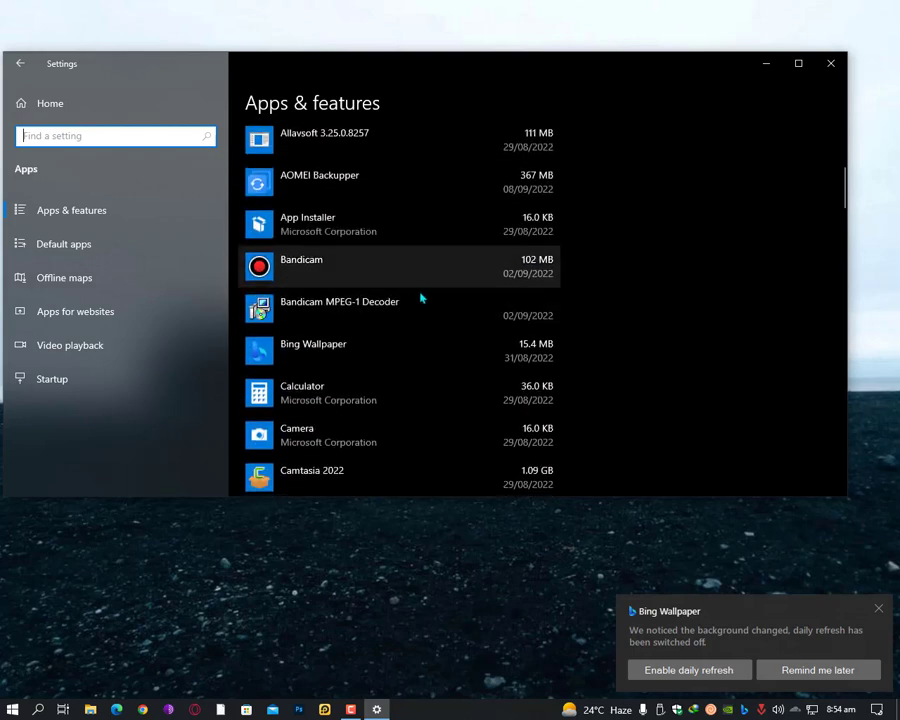
pyautogui.scroll(3, 420, 295)
pyautogui.click(287, 234)
pyautogui.scroll(-3, 345, 200)
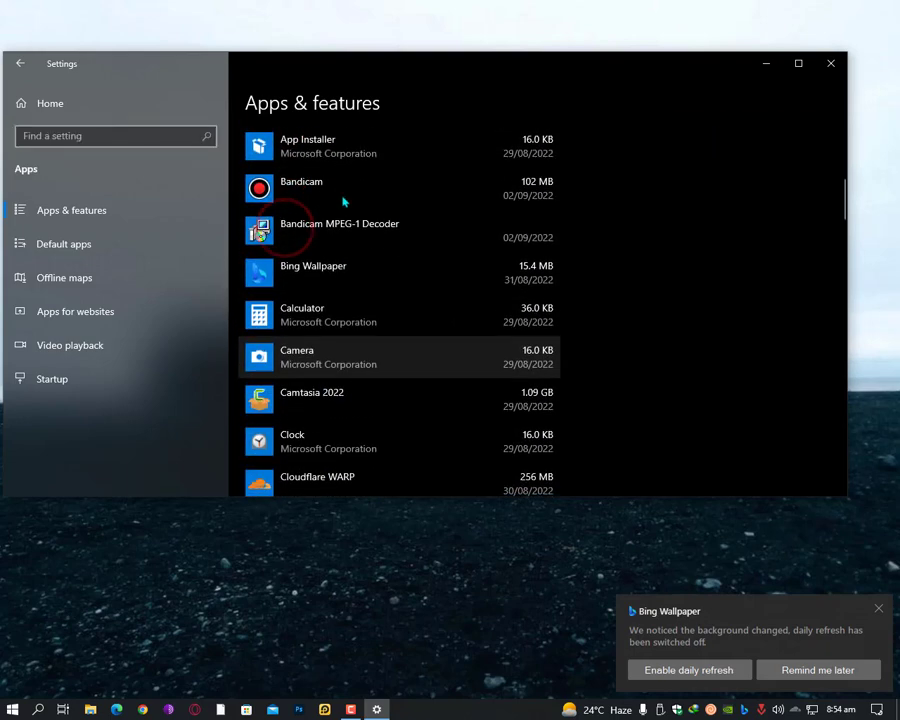
pyautogui.scroll(-3, 352, 193)
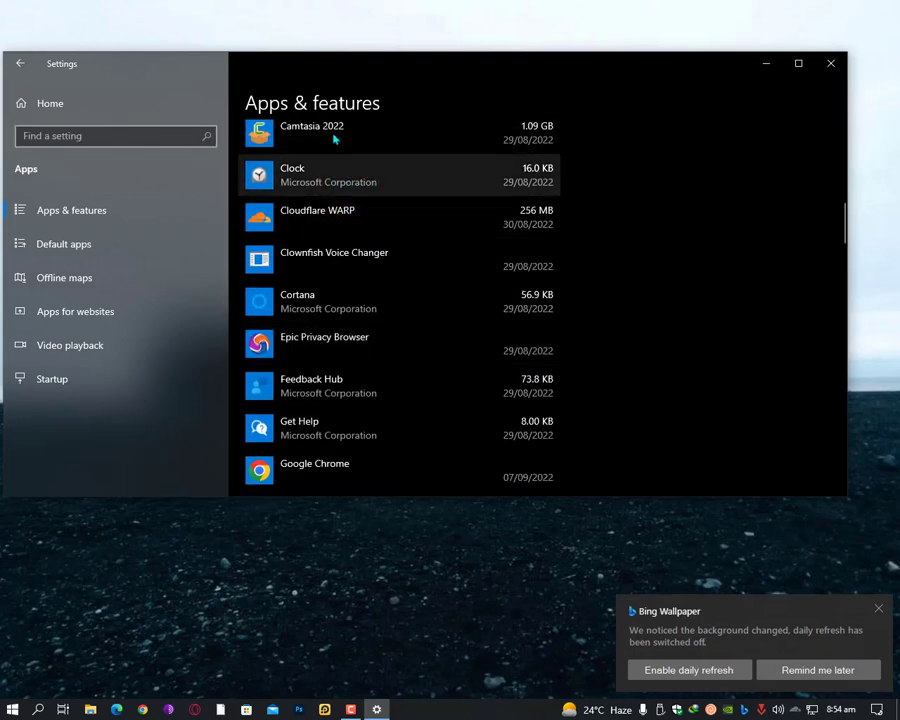
# Step: Expand the Epic Privacy Browser and Google Chrome entries in the apps list to view their uninstall options
pyautogui.click(418, 352)
pyautogui.scroll(-3, 406, 308)
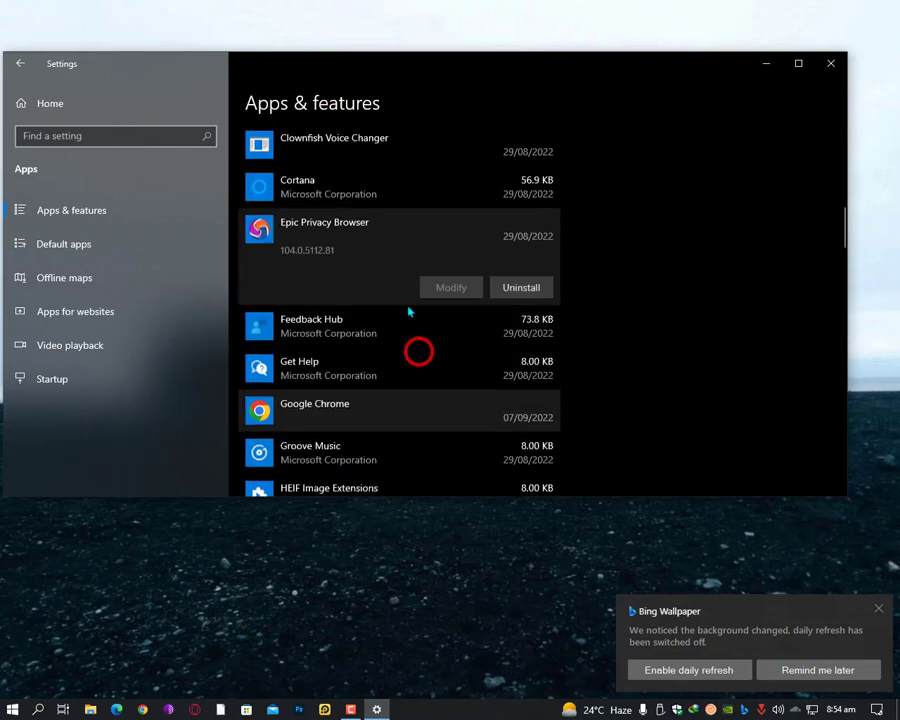
pyautogui.click(391, 240)
pyautogui.click(398, 272)
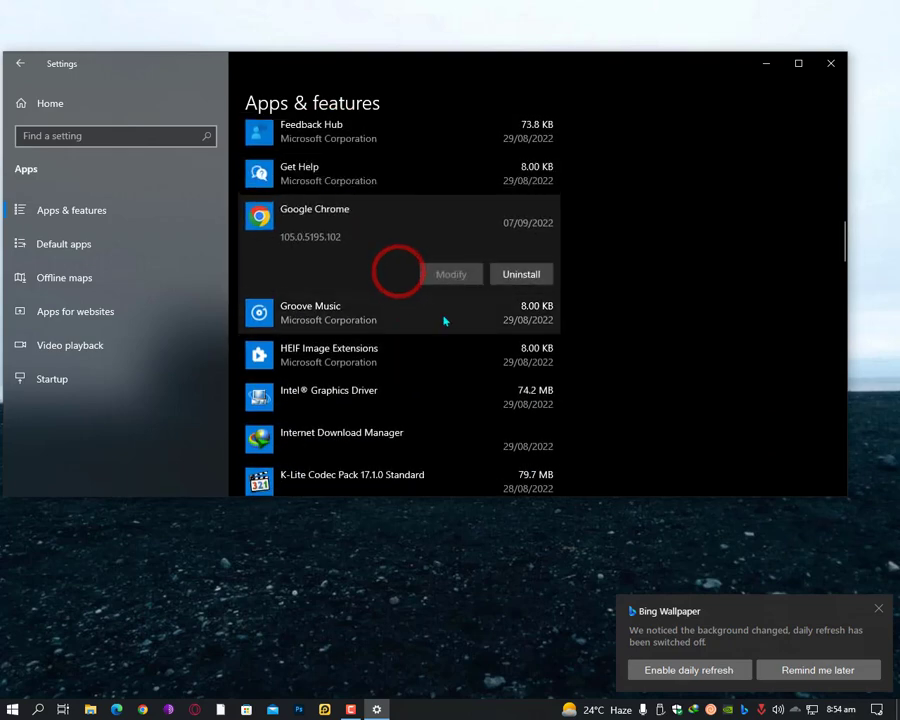
# Step: Find Paint 3D in the installed apps list and open its advanced options
pyautogui.scroll(-2, 335, 285)
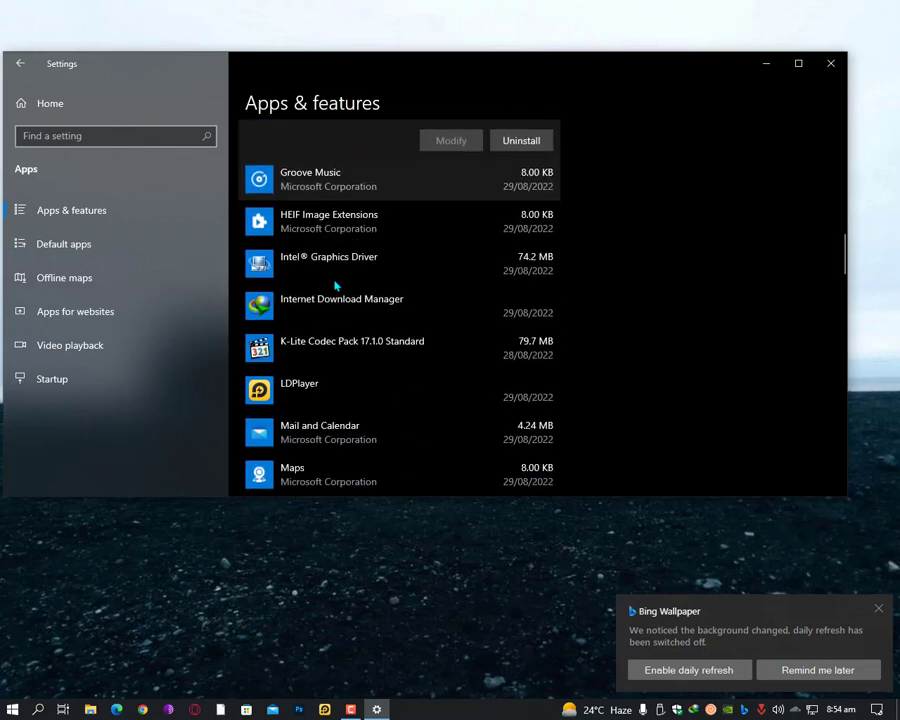
pyautogui.scroll(-4, 347, 357)
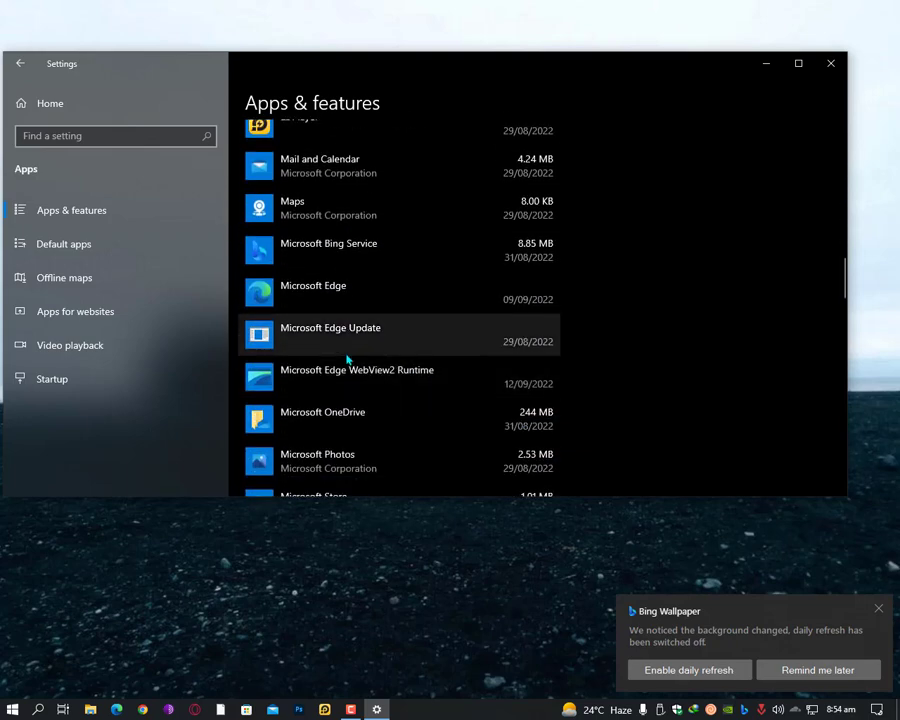
pyautogui.scroll(-4, 347, 359)
pyautogui.scroll(-9, 388, 336)
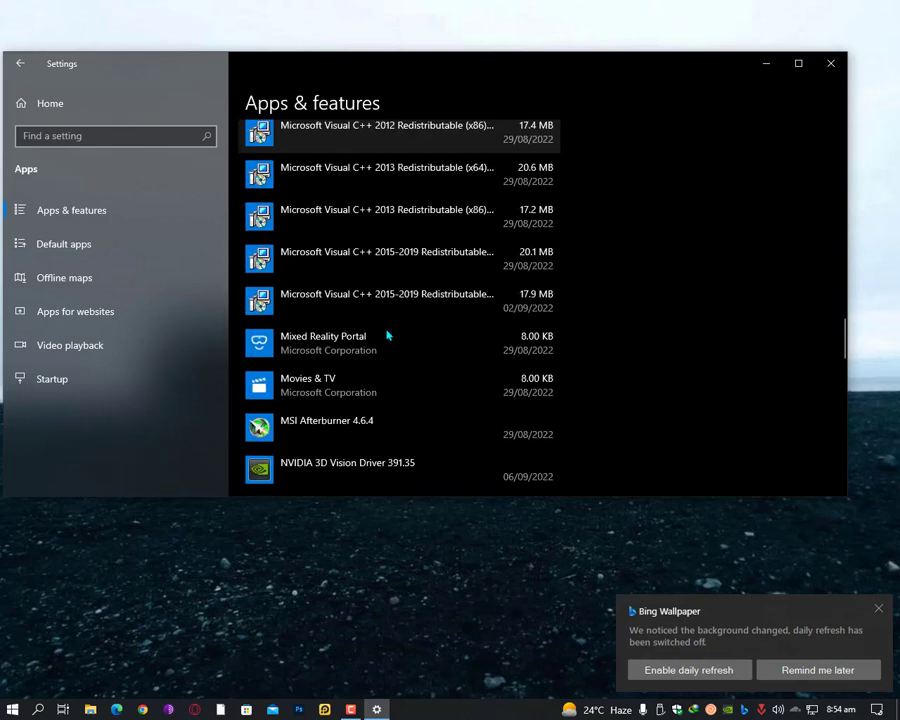
pyautogui.scroll(-4, 362, 352)
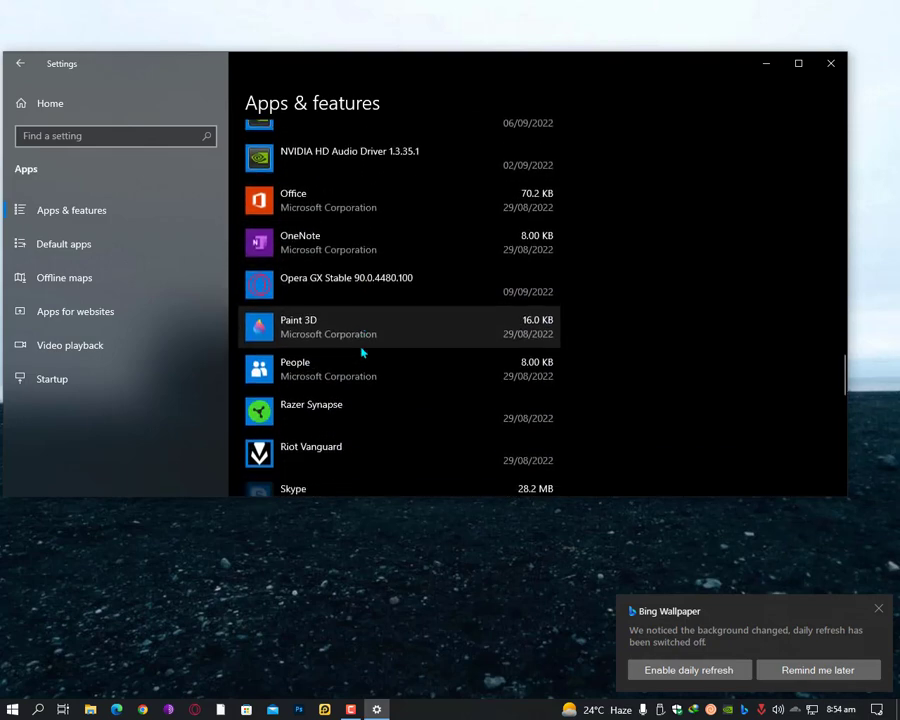
pyautogui.click(370, 190)
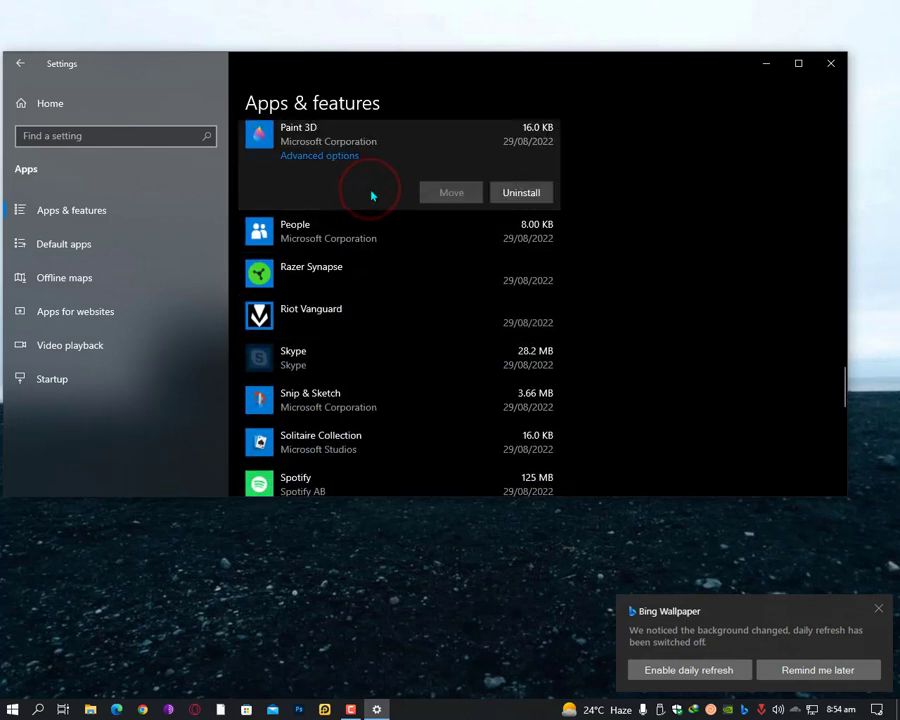
pyautogui.scroll(1, 371, 195)
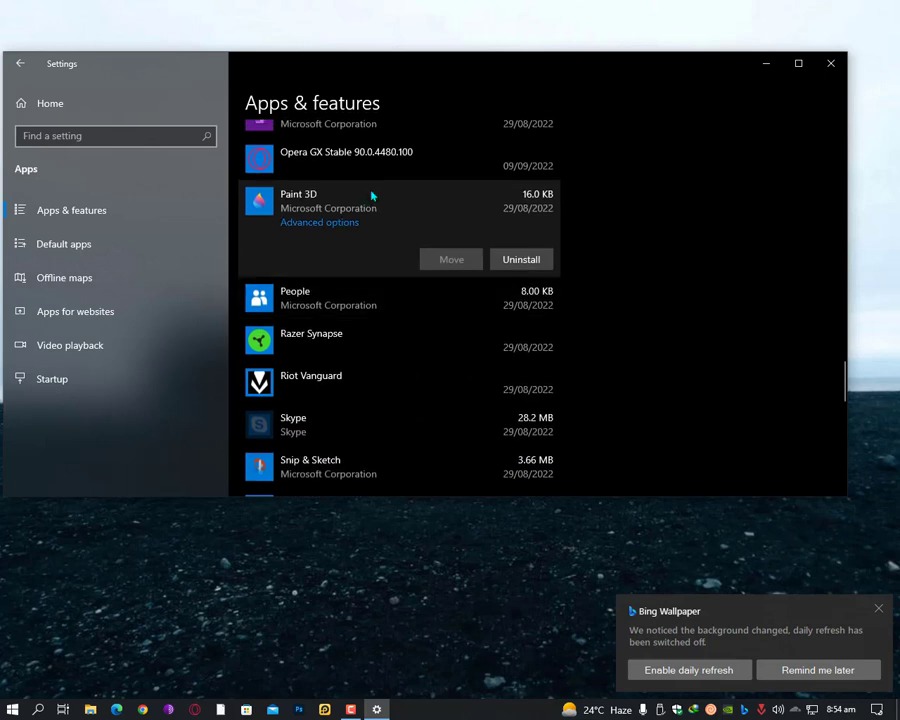
pyautogui.click(330, 229)
# Step: Examine Paint 3D's advanced options, including app permissions, defaults, Terminate, Reset, Uninstall and add-ons
pyautogui.scroll(-1, 342, 228)
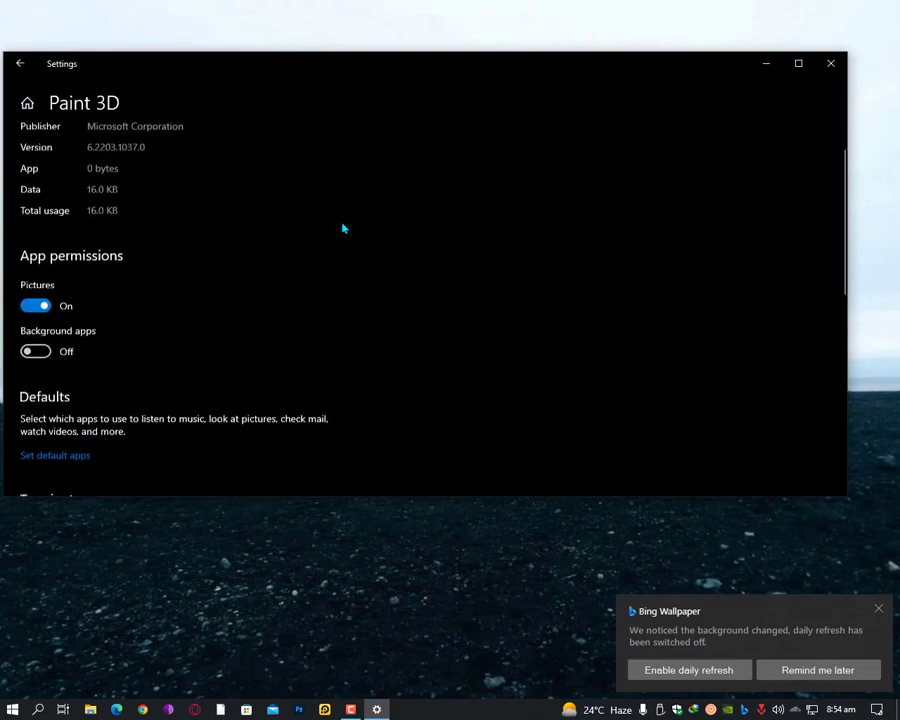
pyautogui.scroll(-3, 342, 228)
pyautogui.scroll(1, 342, 228)
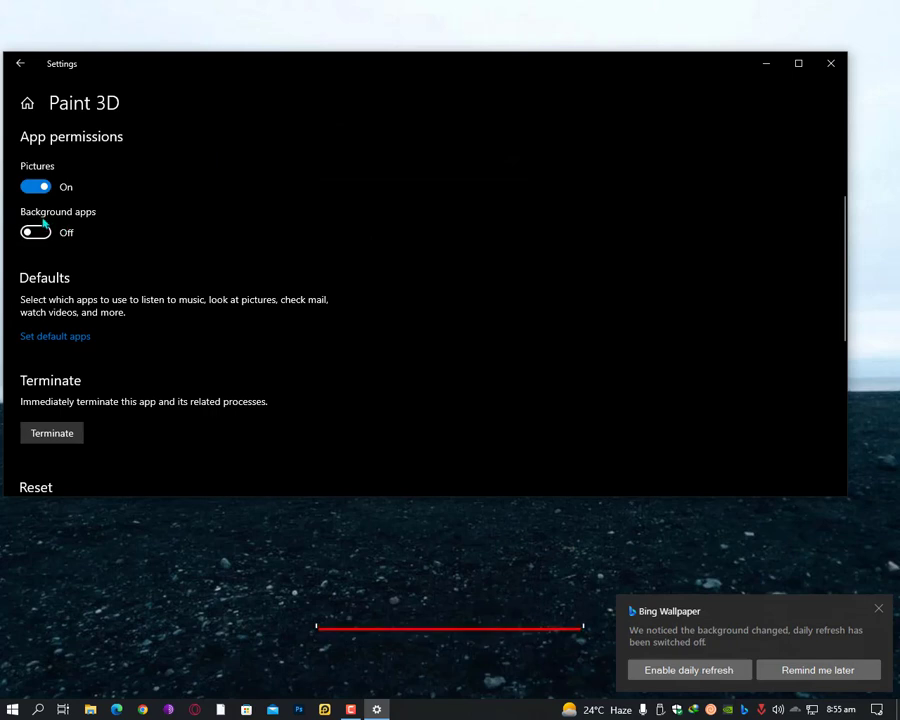
pyautogui.scroll(-3, 44, 224)
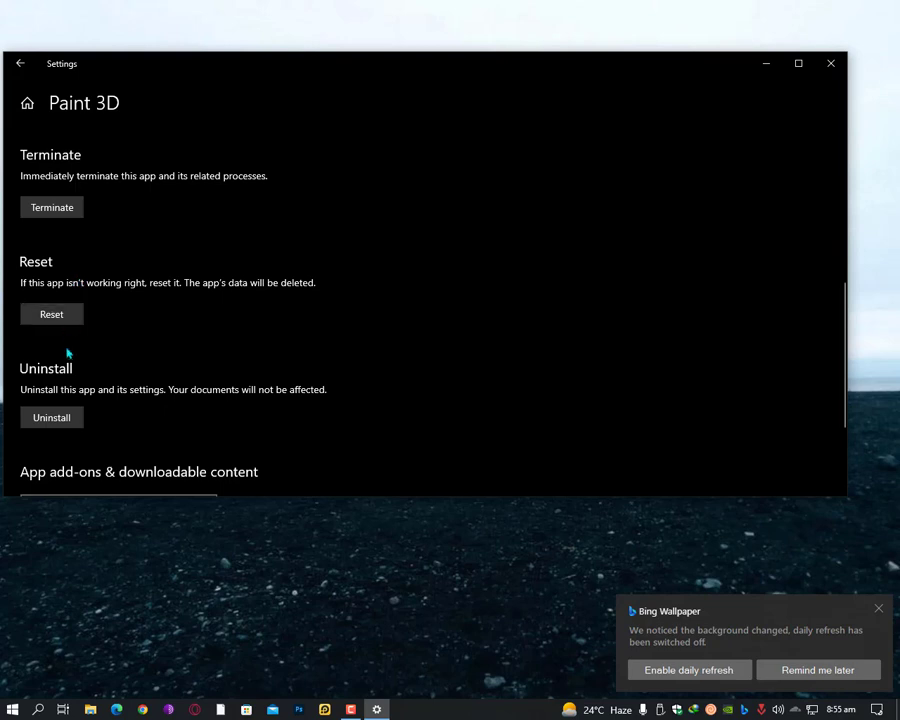
pyautogui.scroll(-1, 68, 353)
pyautogui.scroll(-2, 64, 366)
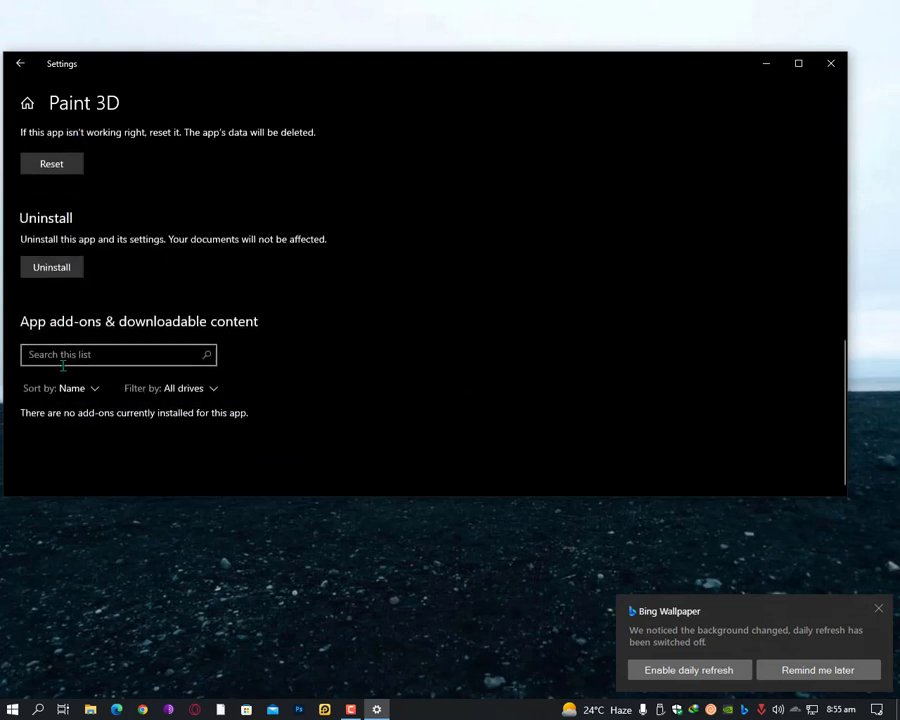
pyautogui.scroll(2, 58, 364)
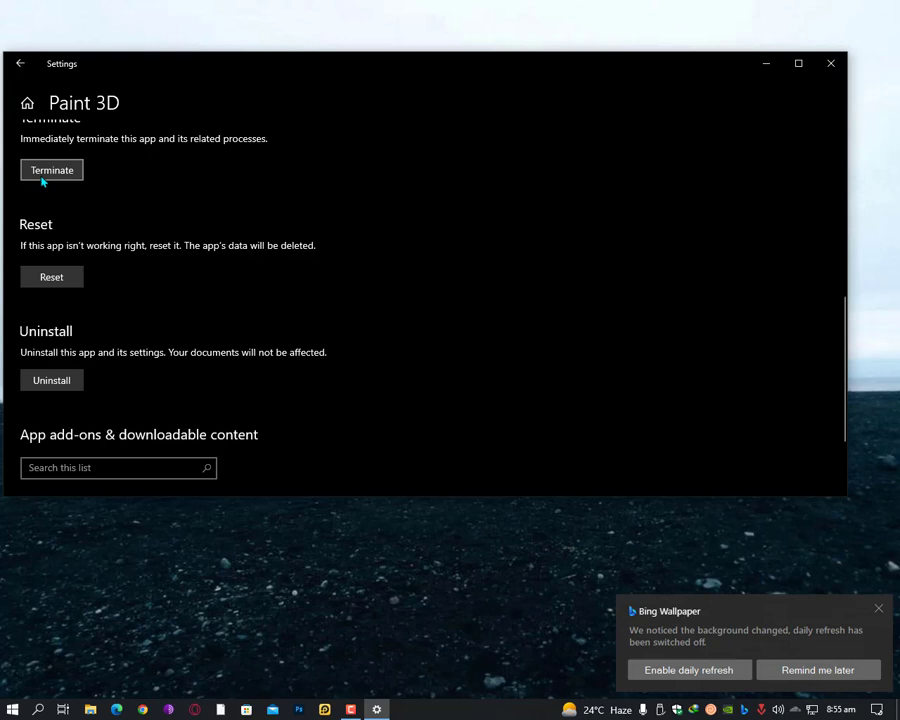
pyautogui.scroll(3, 42, 181)
pyautogui.scroll(1, 43, 181)
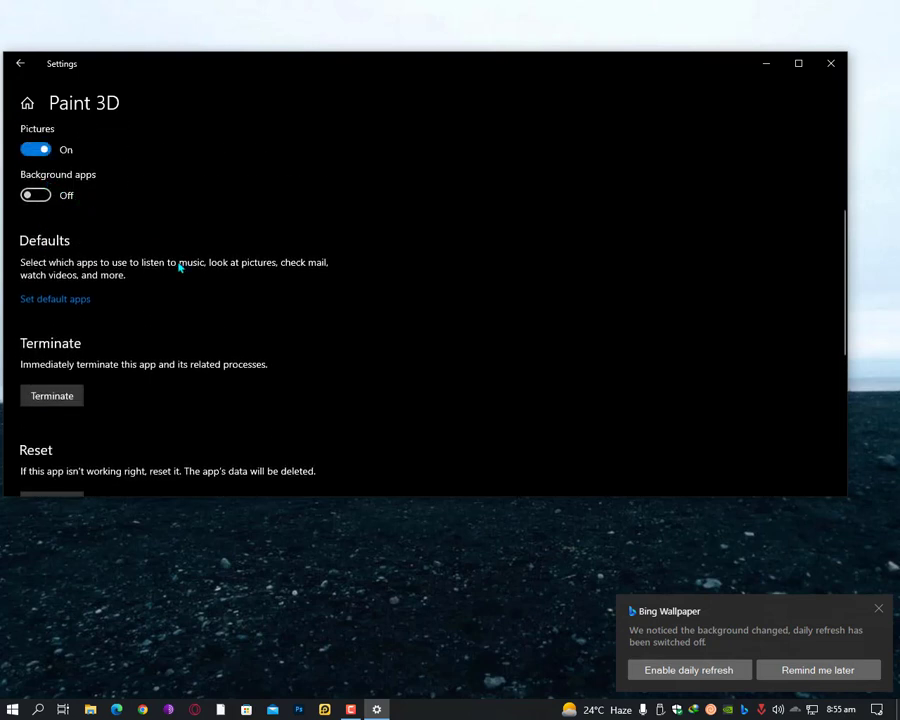
pyautogui.scroll(-4, 180, 266)
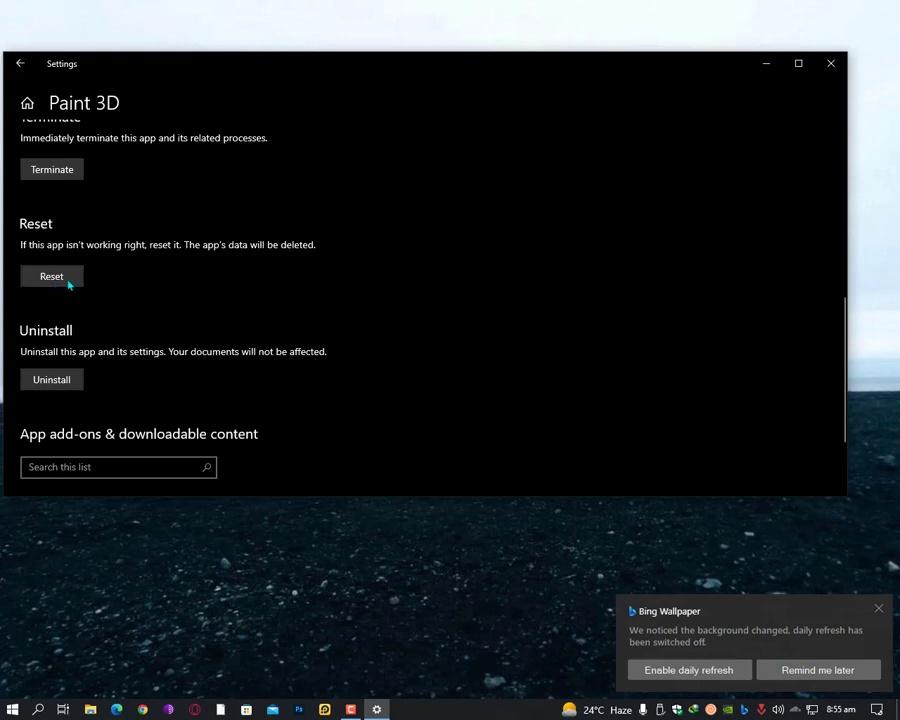
pyautogui.scroll(-1, 136, 282)
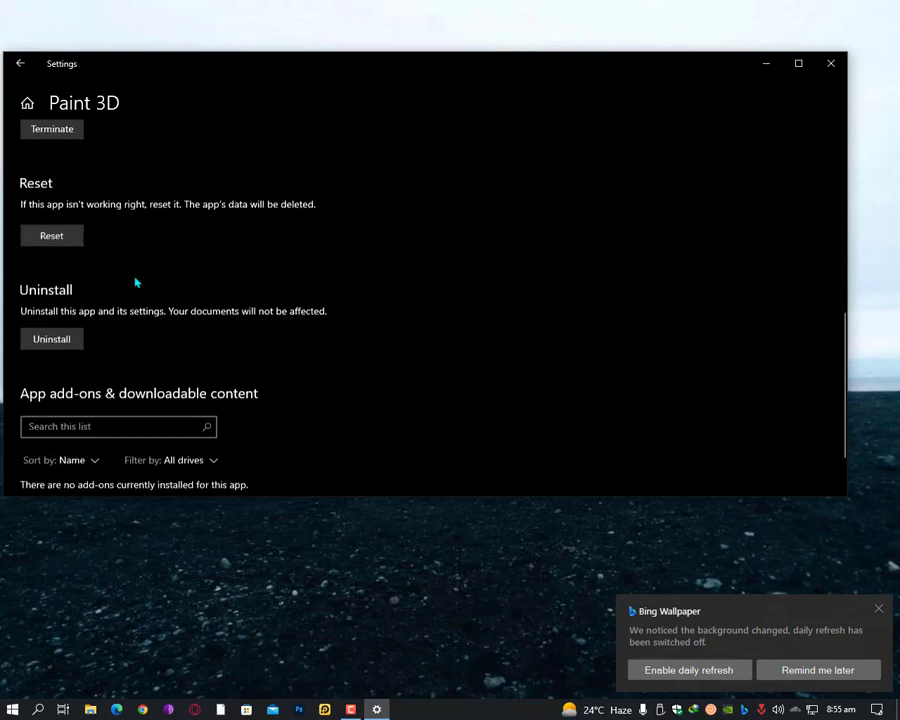
pyautogui.scroll(-1, 94, 276)
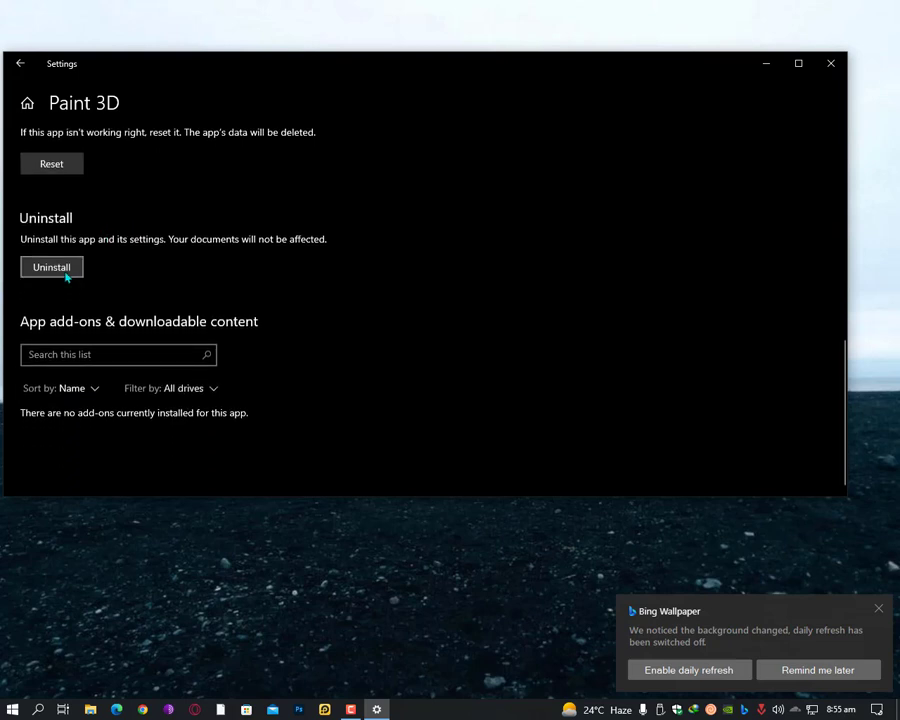
pyautogui.click(52, 267)
# Step: Return to the Apps & features list and expand the Adobe Photoshop 2020 and Allavsoft entries to view their uninstall options
pyautogui.click(21, 64)
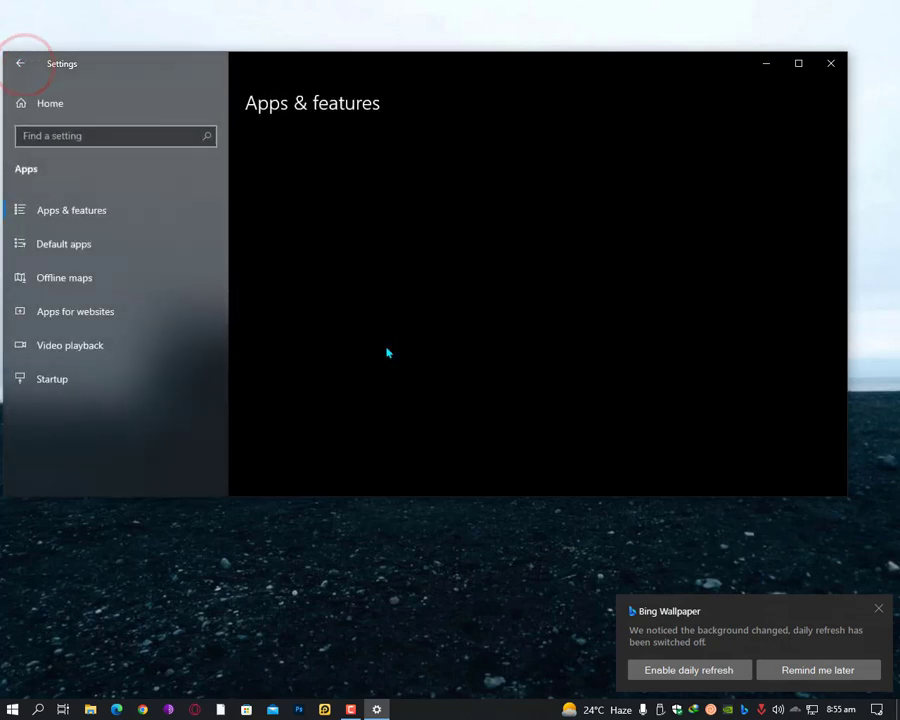
pyautogui.scroll(-1, 386, 352)
pyautogui.scroll(-1, 387, 352)
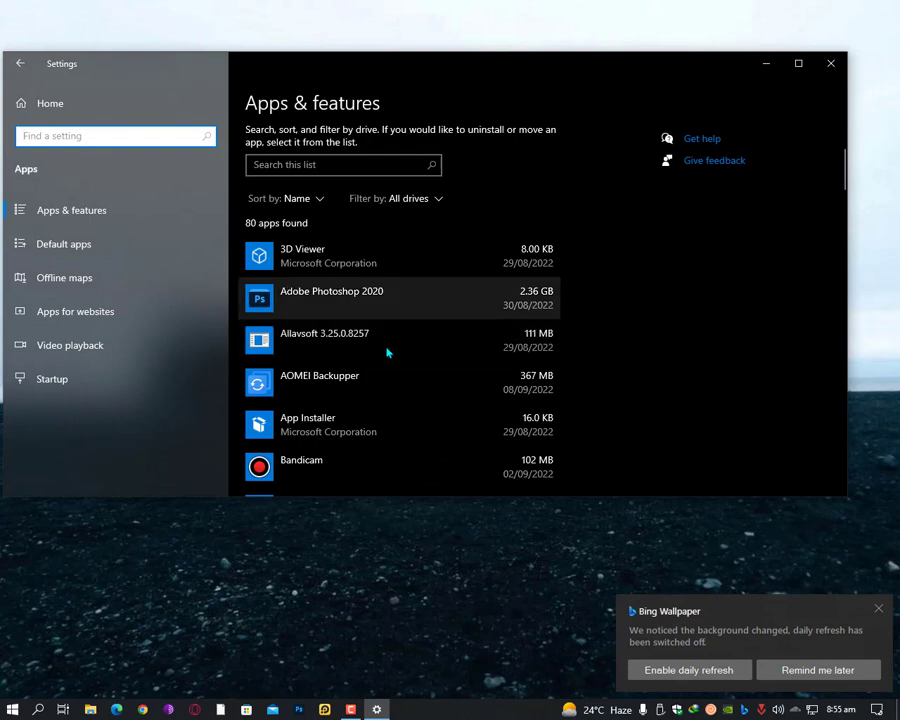
pyautogui.click(346, 302)
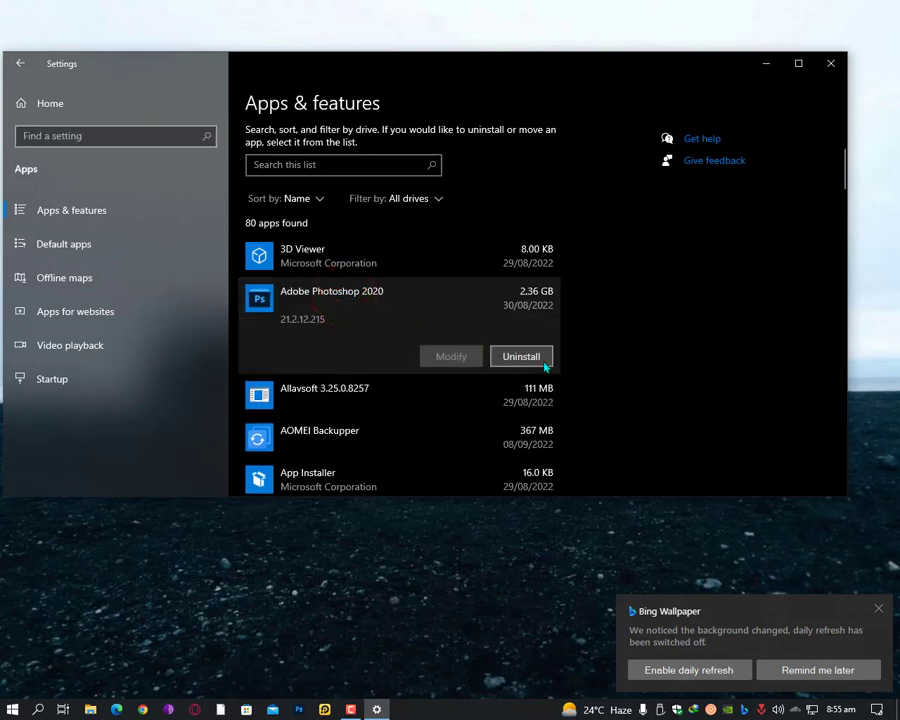
pyautogui.scroll(-2, 418, 266)
pyautogui.click(336, 201)
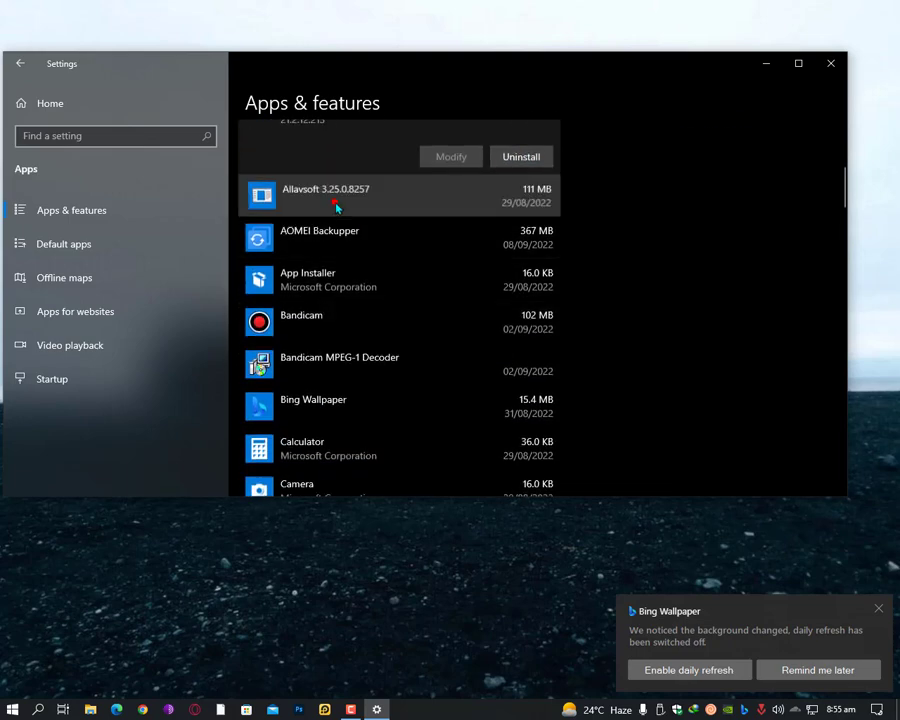
pyautogui.scroll(1, 458, 258)
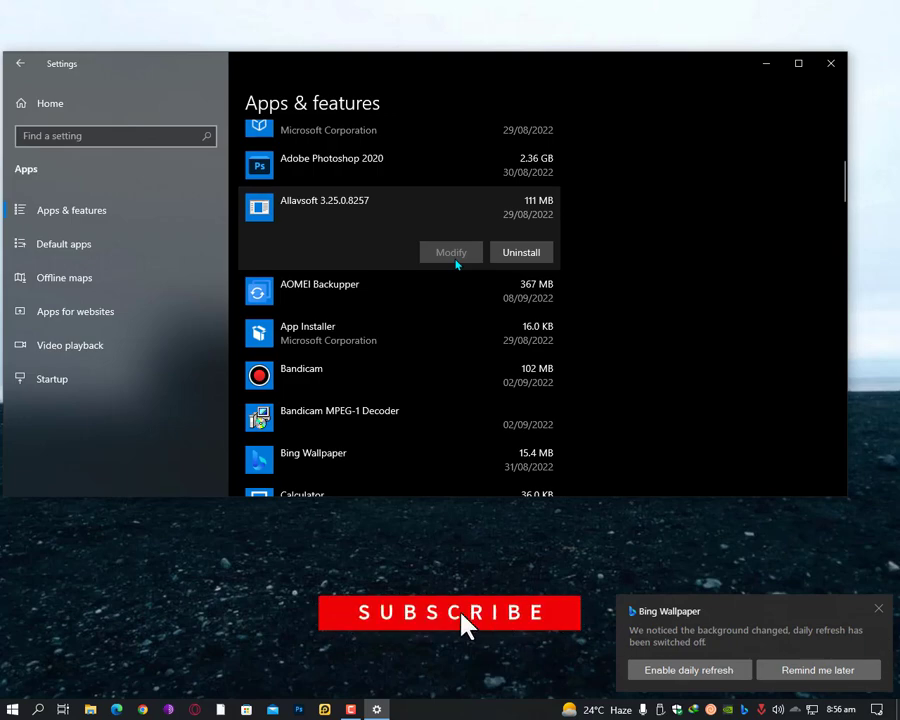
# Step: View the Defaults, Terminate and Reset sections in App Installer's advanced options, and return to the Apps & features list
pyautogui.press('Tab')
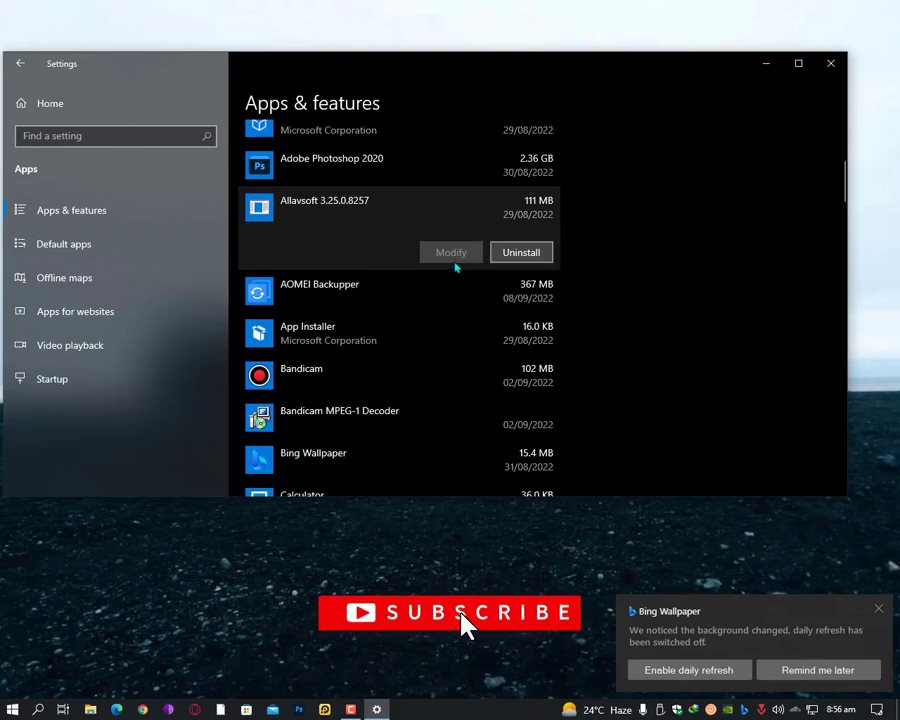
pyautogui.click(436, 334)
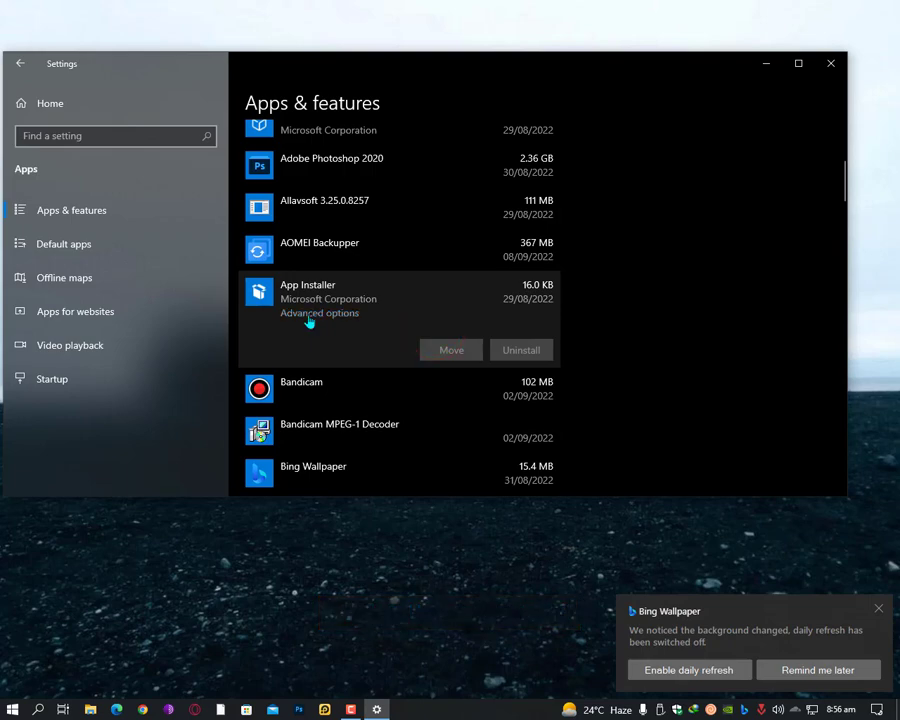
pyautogui.click(310, 316)
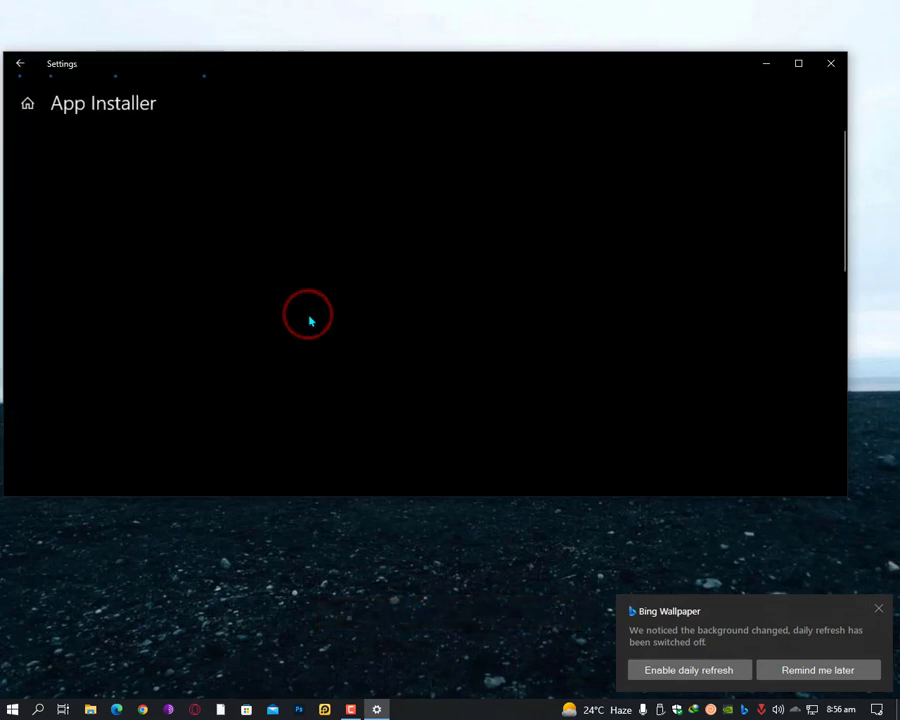
pyautogui.scroll(-5, 310, 318)
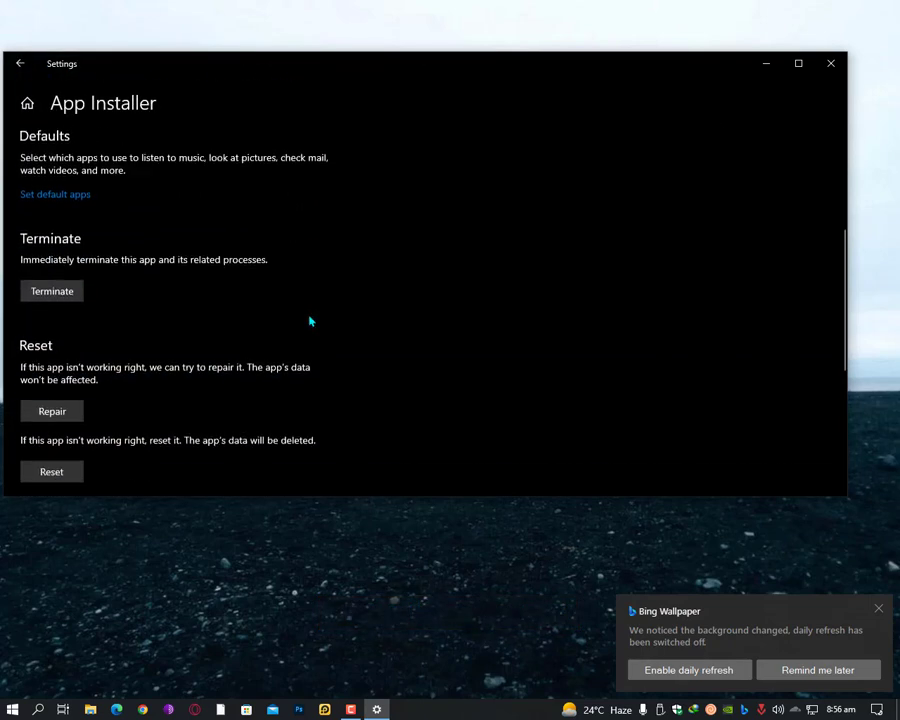
pyautogui.scroll(5, 119, 157)
pyautogui.click(20, 63)
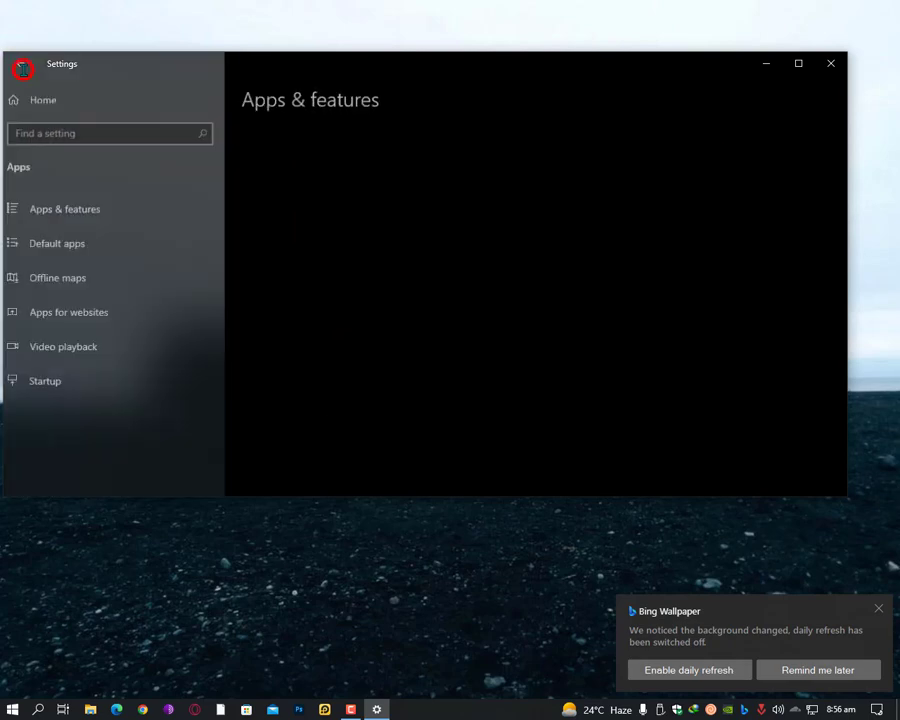
# Step: Reopen App Installer's advanced options from the installed apps list and bring up its Repair and Reset options
pyautogui.scroll(3, 362, 342)
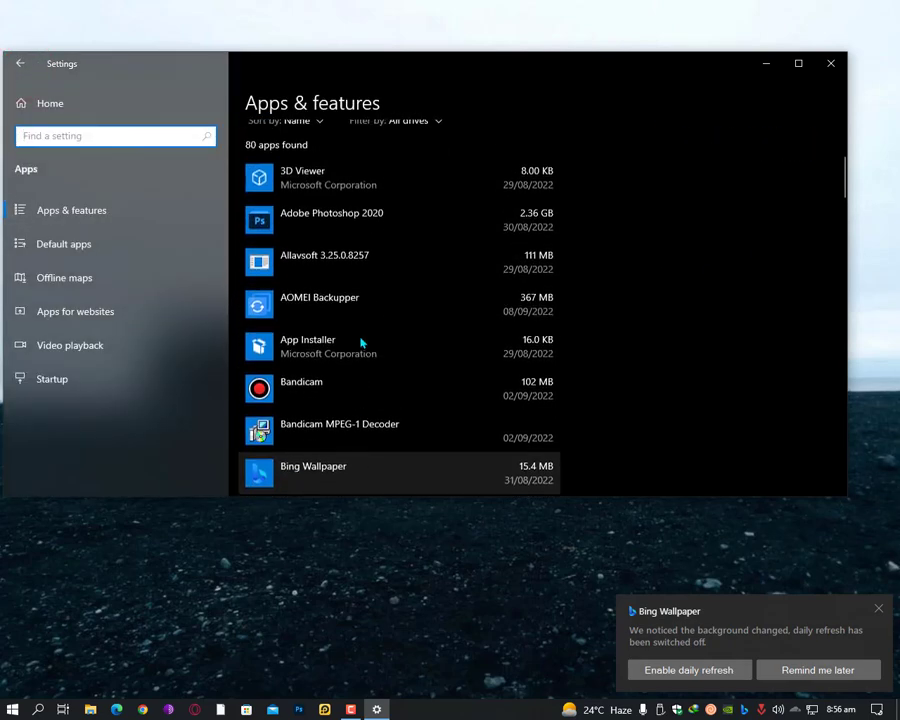
pyautogui.scroll(-1, 362, 342)
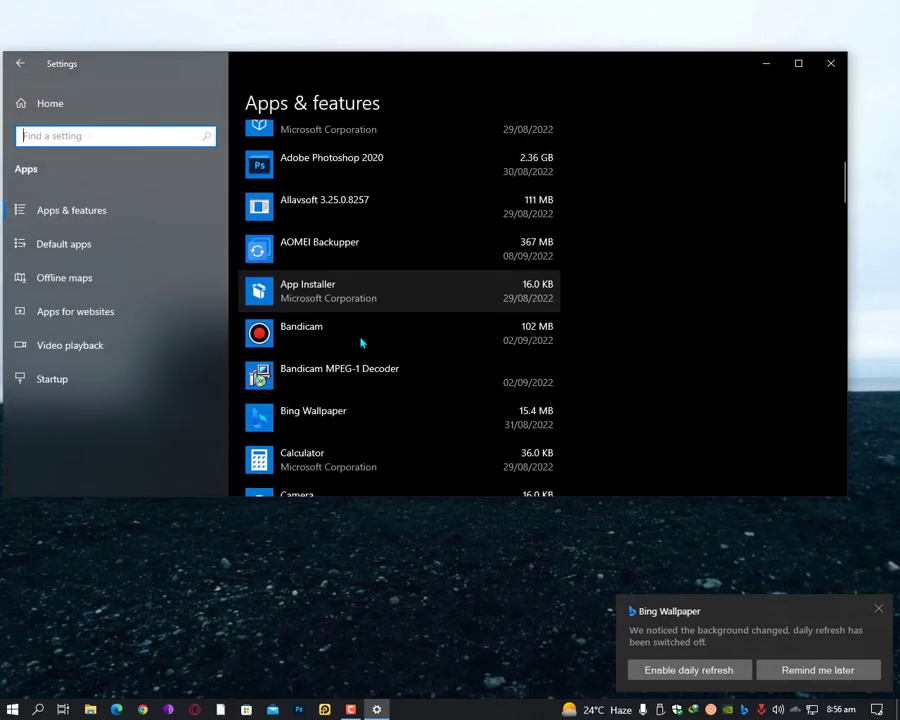
pyautogui.click(385, 293)
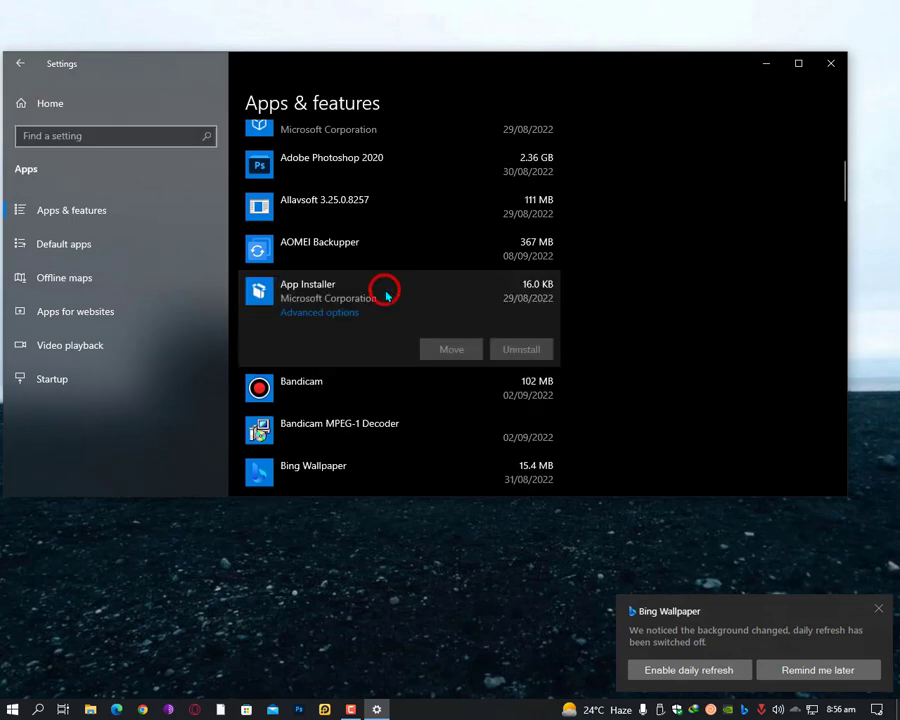
pyautogui.click(319, 312)
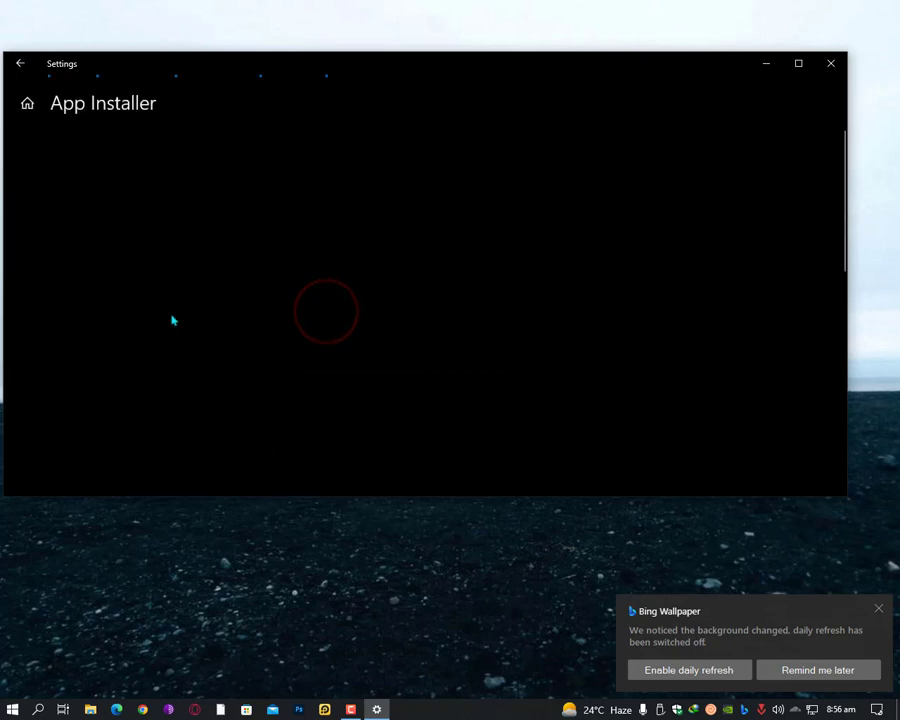
pyautogui.scroll(-5, 117, 320)
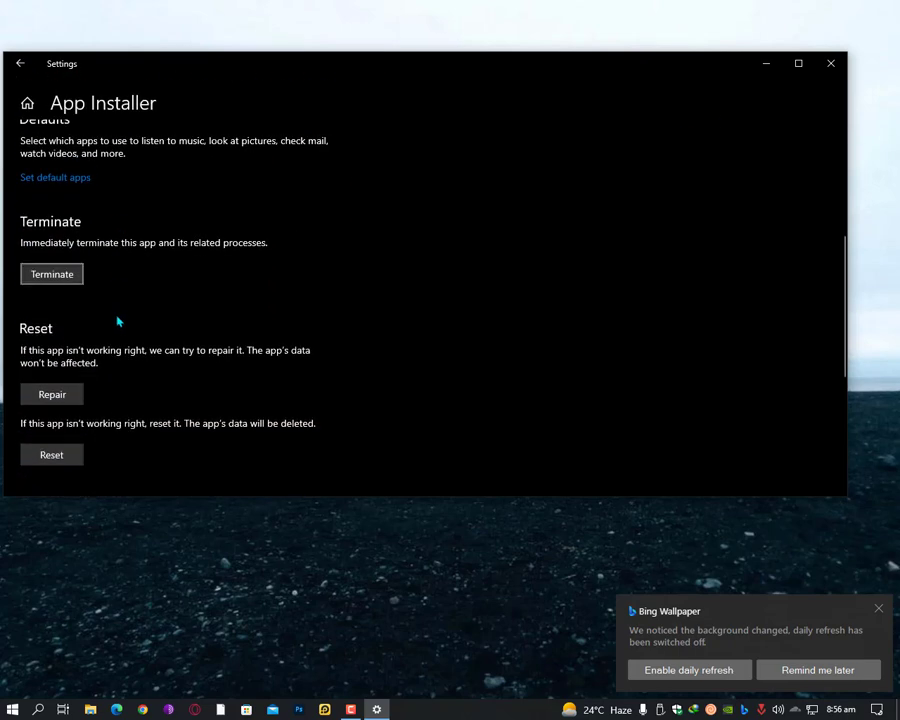
# Step: Choose Repair and Reset for App Installer, and close the Settings window
pyautogui.click(73, 400)
pyautogui.click(66, 454)
pyautogui.click(829, 66)
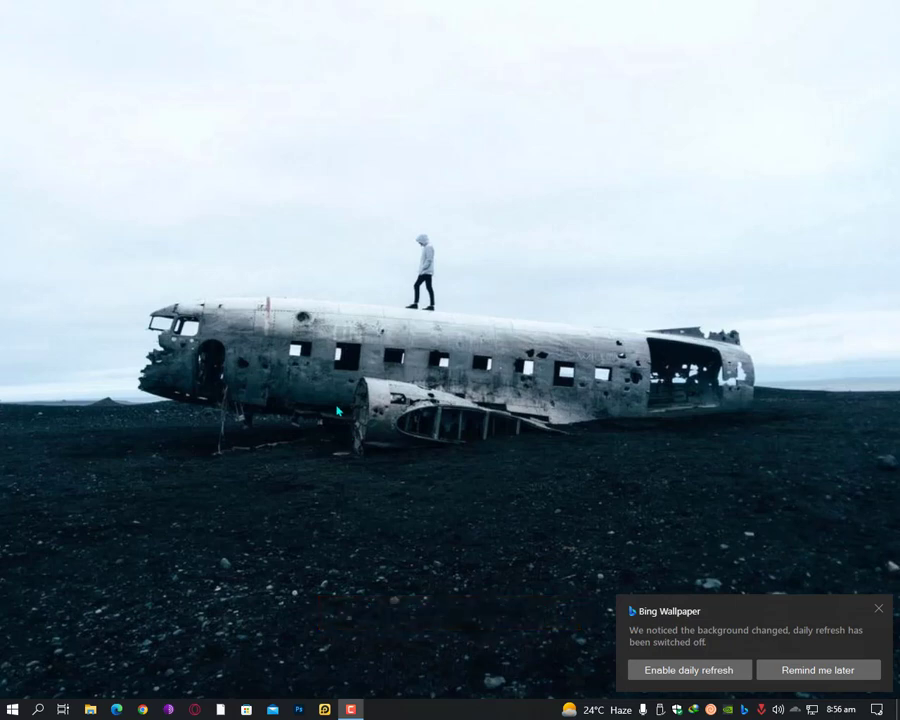
pyautogui.click(248, 168)
pyautogui.click(430, 412)
pyautogui.click(184, 525)
pyautogui.click(275, 538)
pyautogui.click(229, 499)
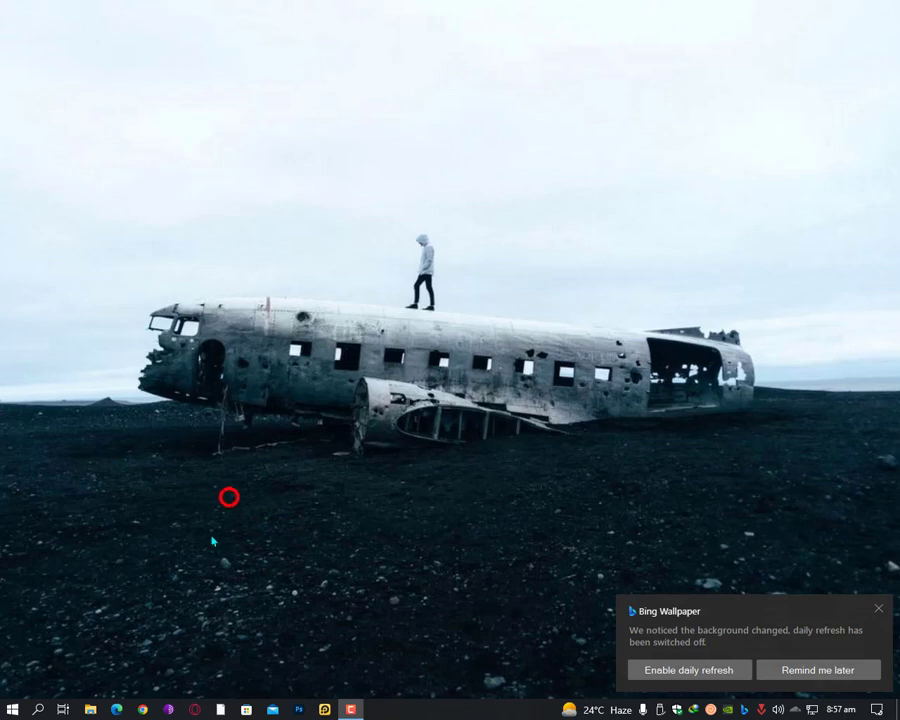